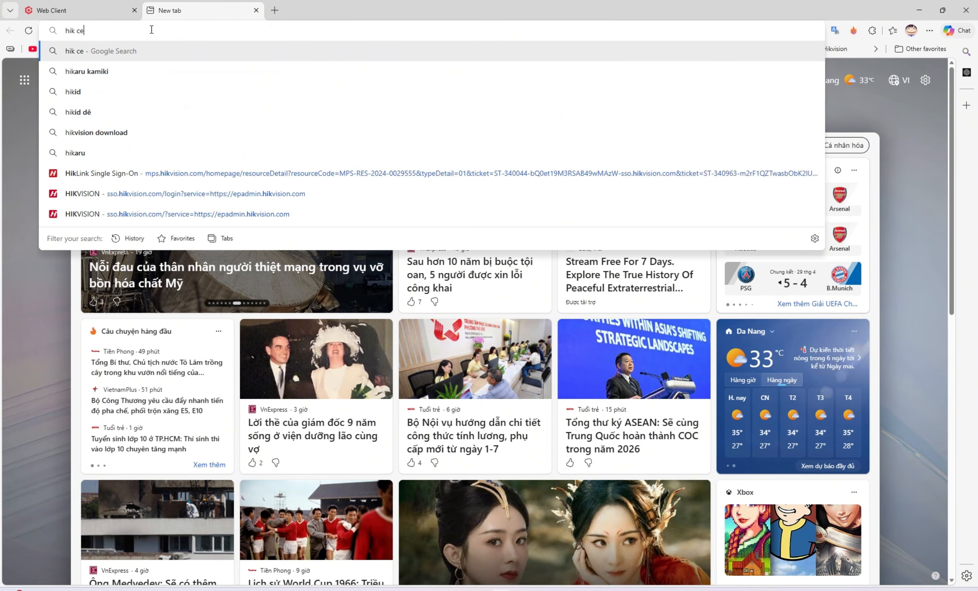
Search the web for "hik central pro" and open Hikvision's HikCentral Professional V3.1.0 product page
key(Return)
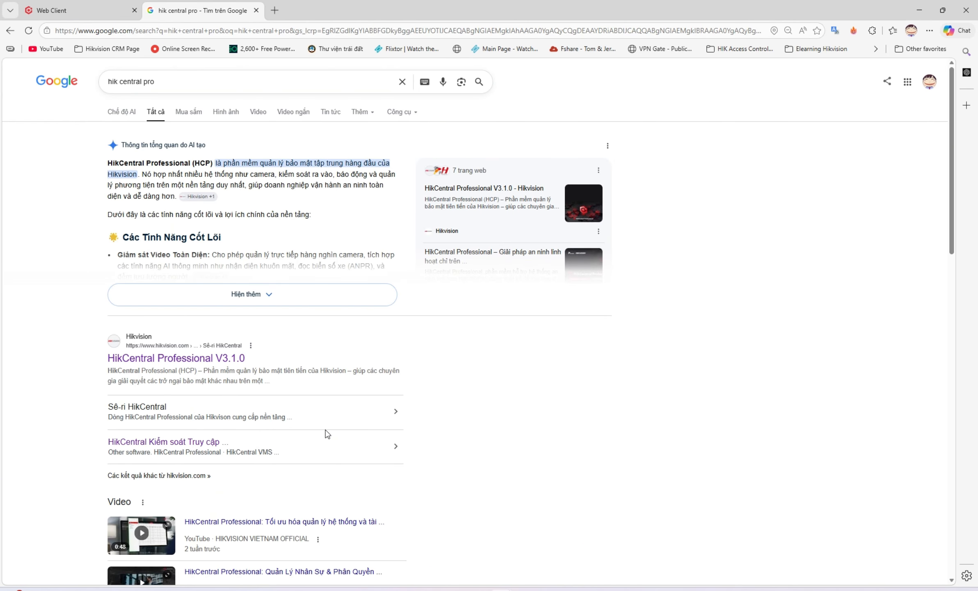
scroll(58, 357, down, 10)
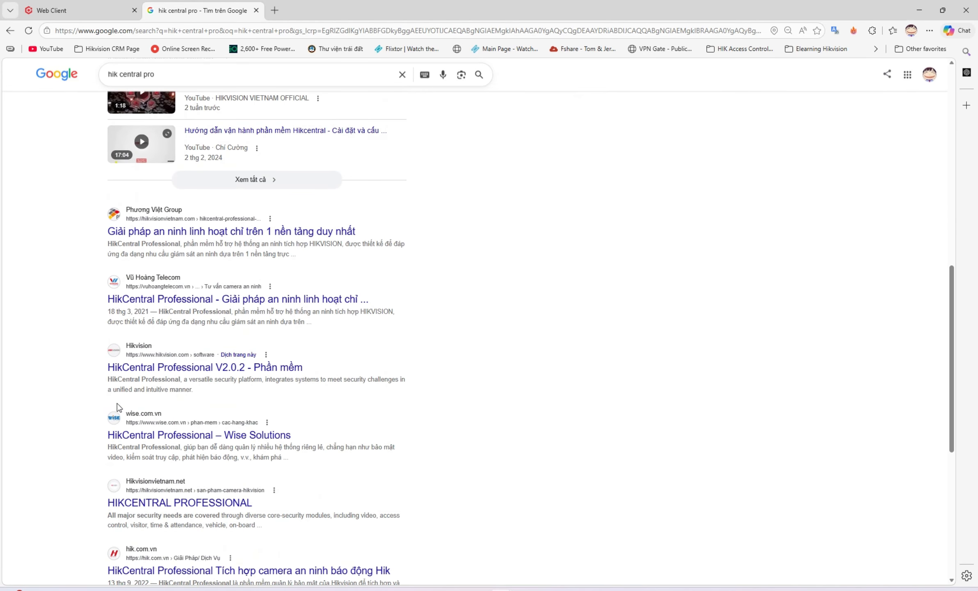
scroll(96, 426, down, 5)
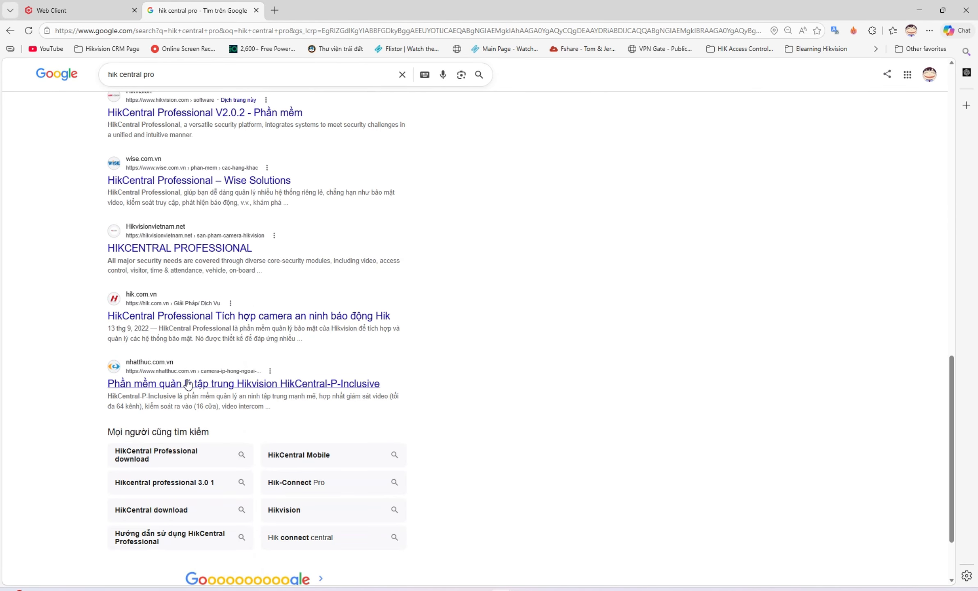
scroll(242, 371, up, 15)
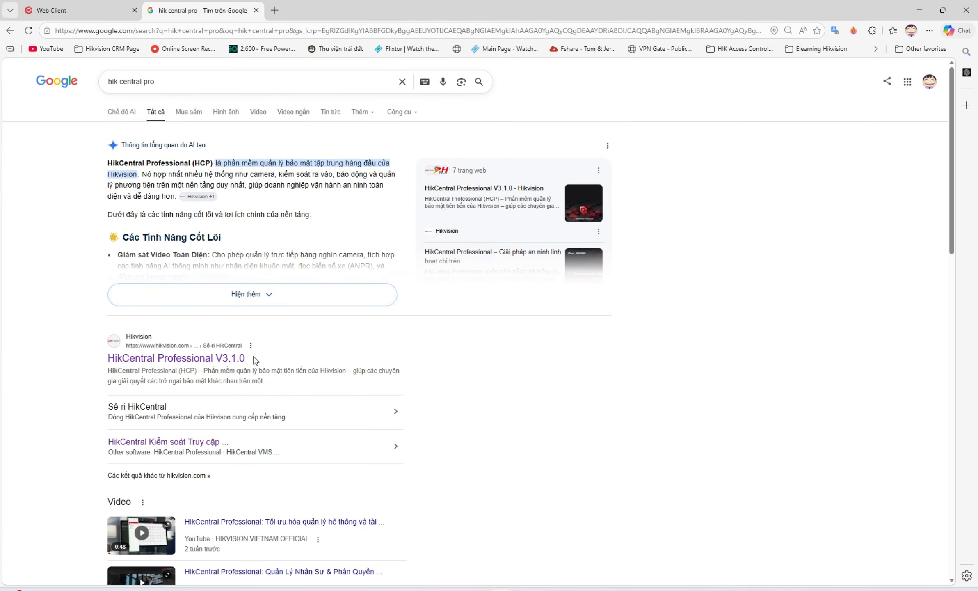
click(209, 365)
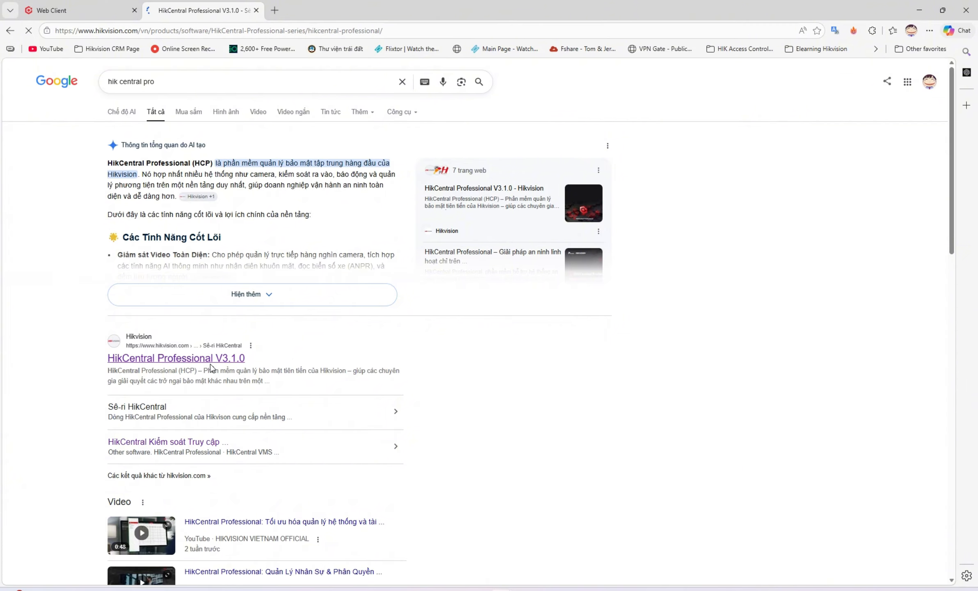
Open the Installation Package page from the product page's Support resources and go to its software download section
scroll(344, 481, down, 15)
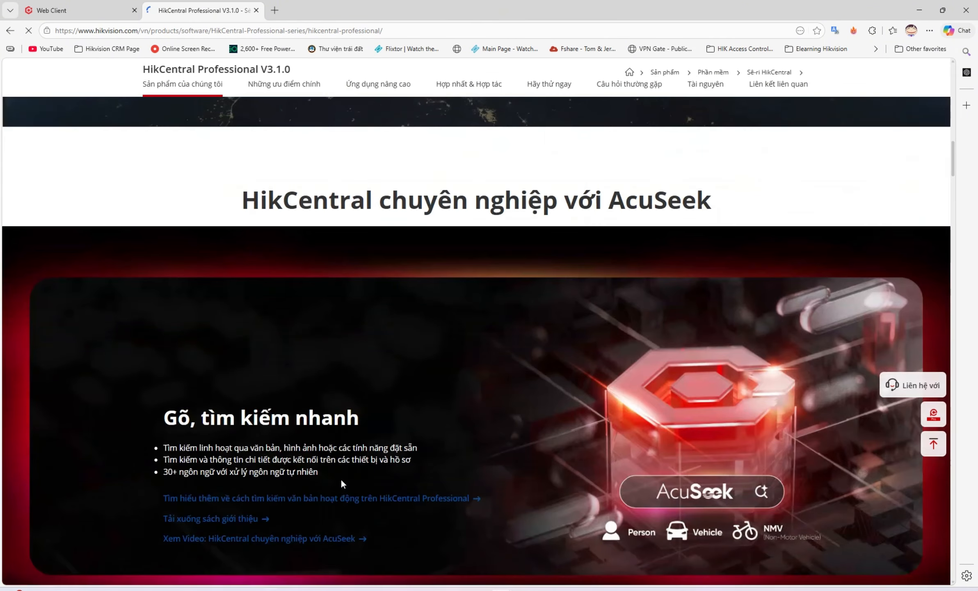
scroll(604, 566, down, 8)
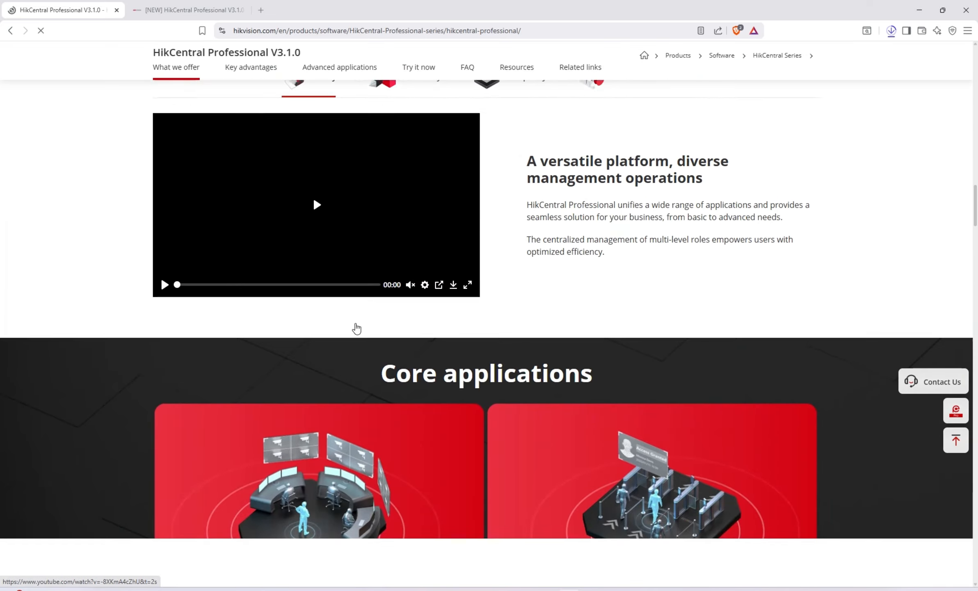
scroll(356, 328, down, 5)
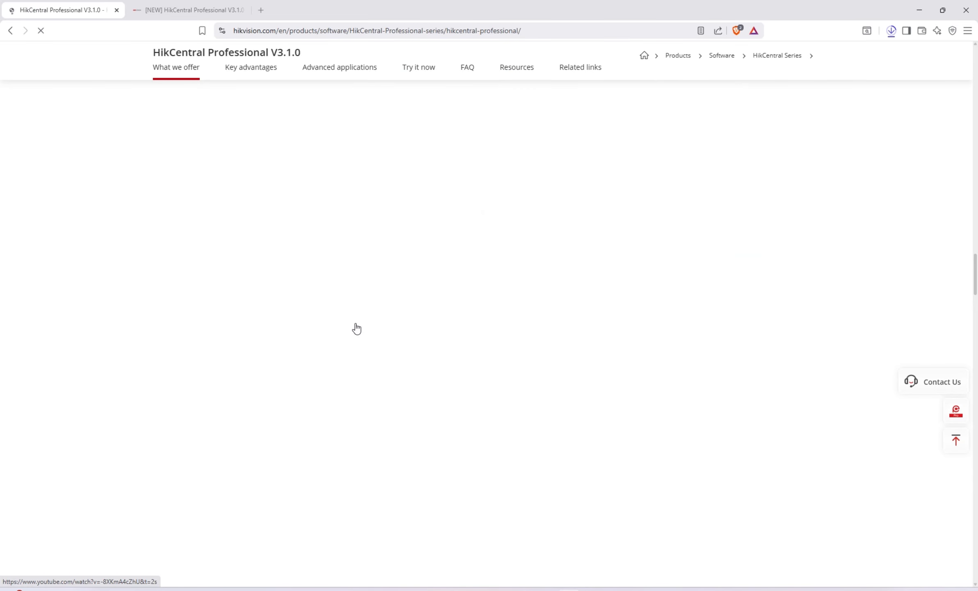
scroll(356, 328, down, 10)
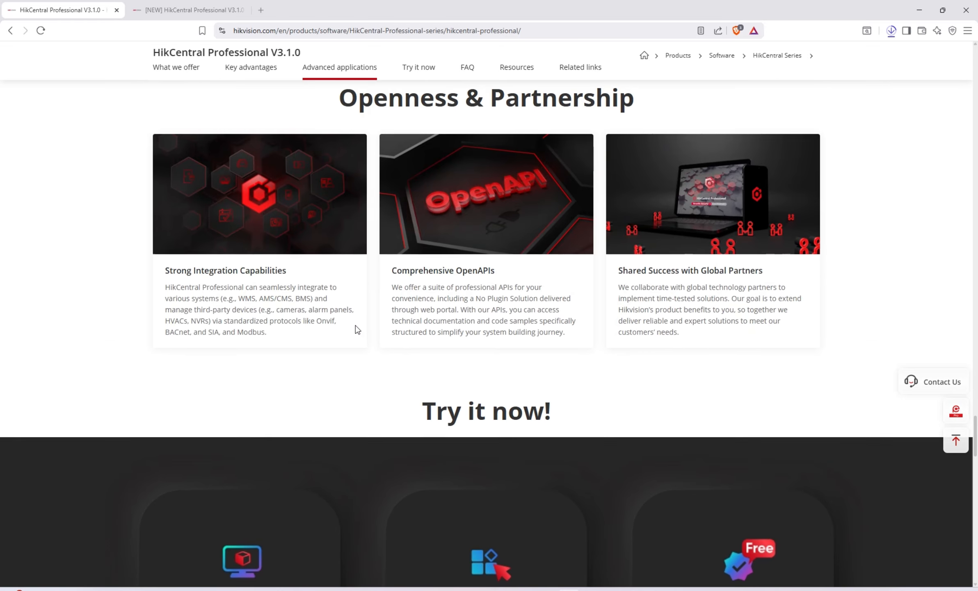
scroll(357, 330, up, 12)
scroll(357, 329, down, 6)
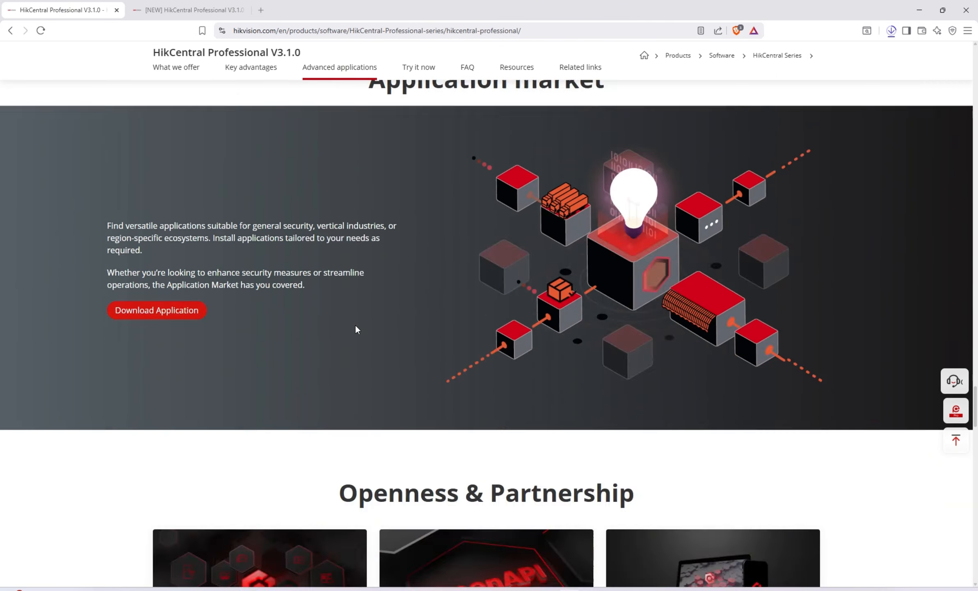
scroll(355, 325, down, 15)
scroll(356, 328, up, 4)
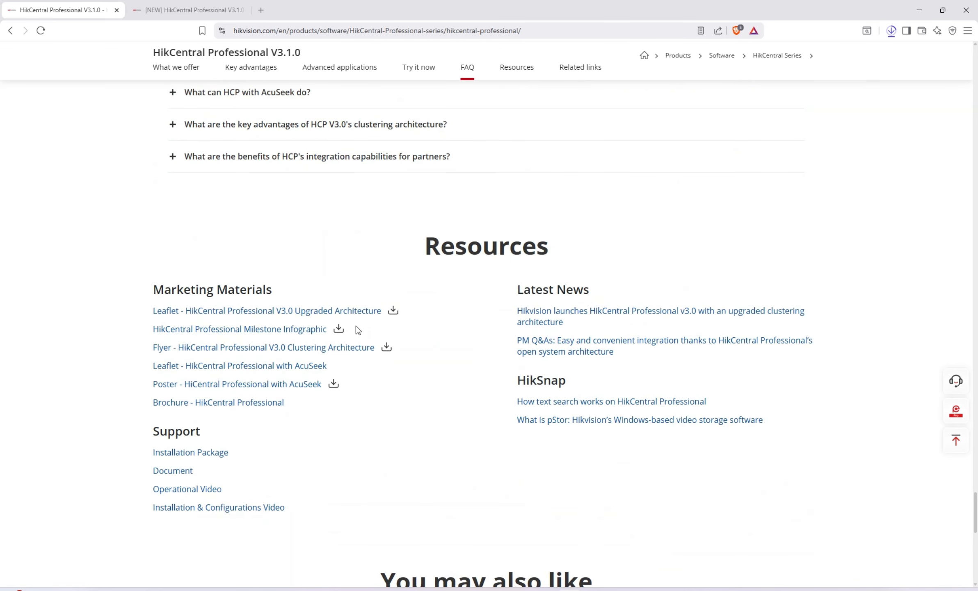
click(196, 455)
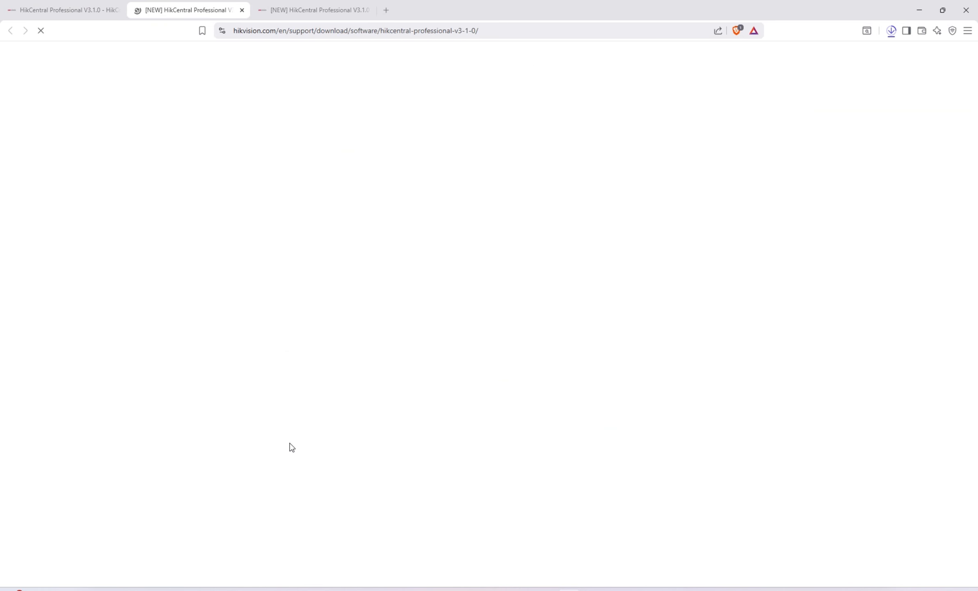
scroll(327, 423, down, 5)
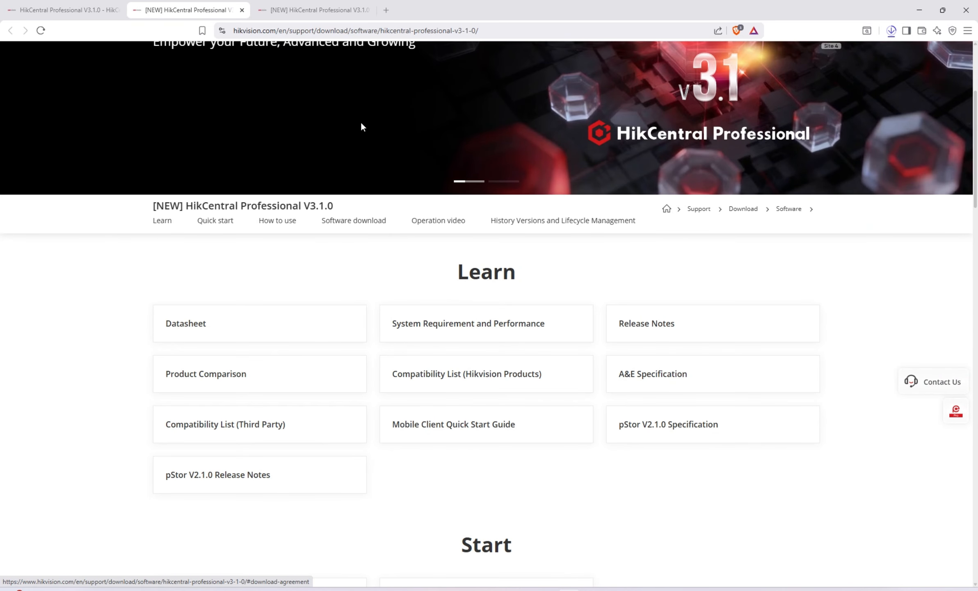
click(323, 230)
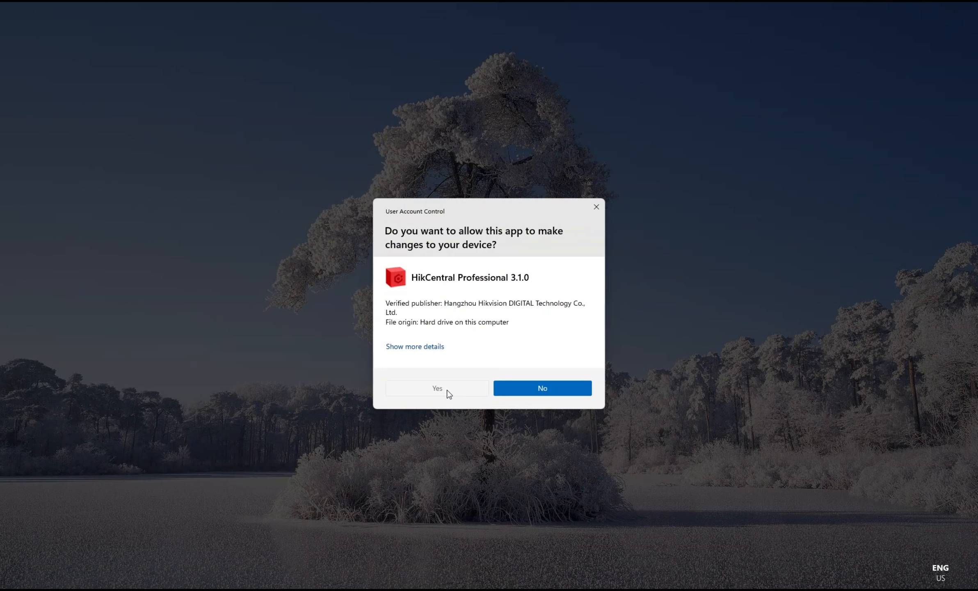
Allow the HikCentral Professional 3.1.0 installer to run and accept the Personal Information Protection Policy and License Agreement
click(438, 388)
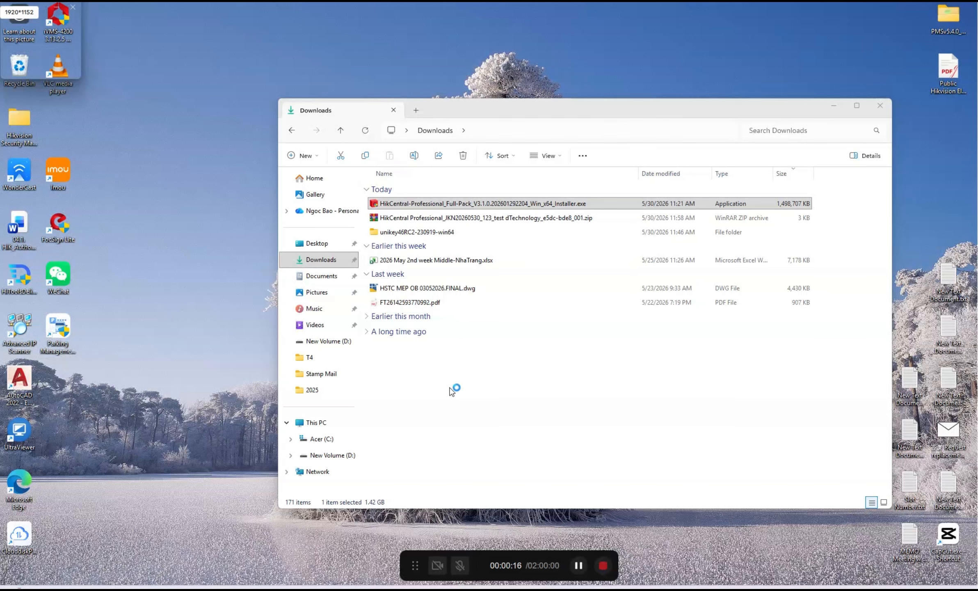
click(833, 105)
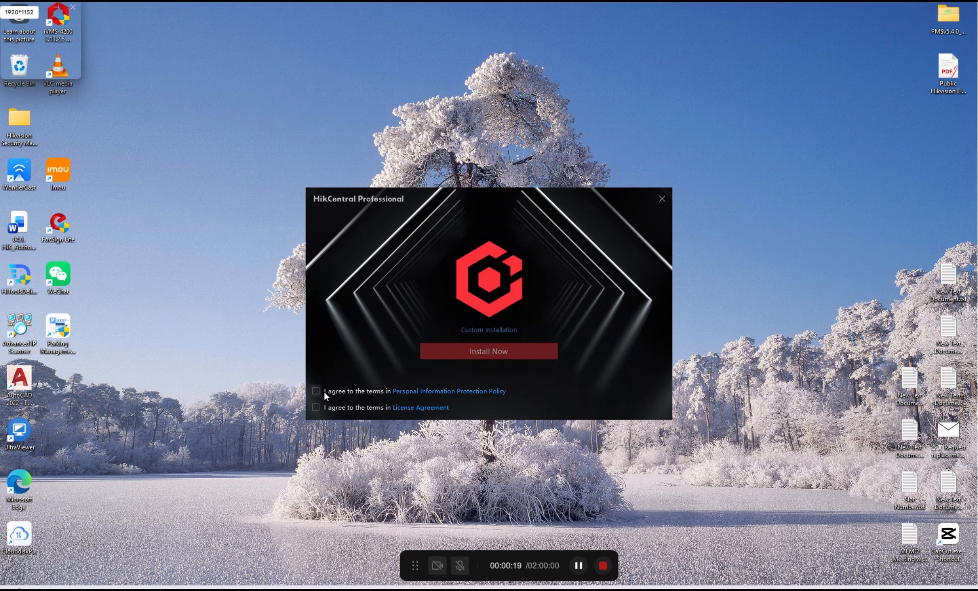
click(314, 407)
click(532, 449)
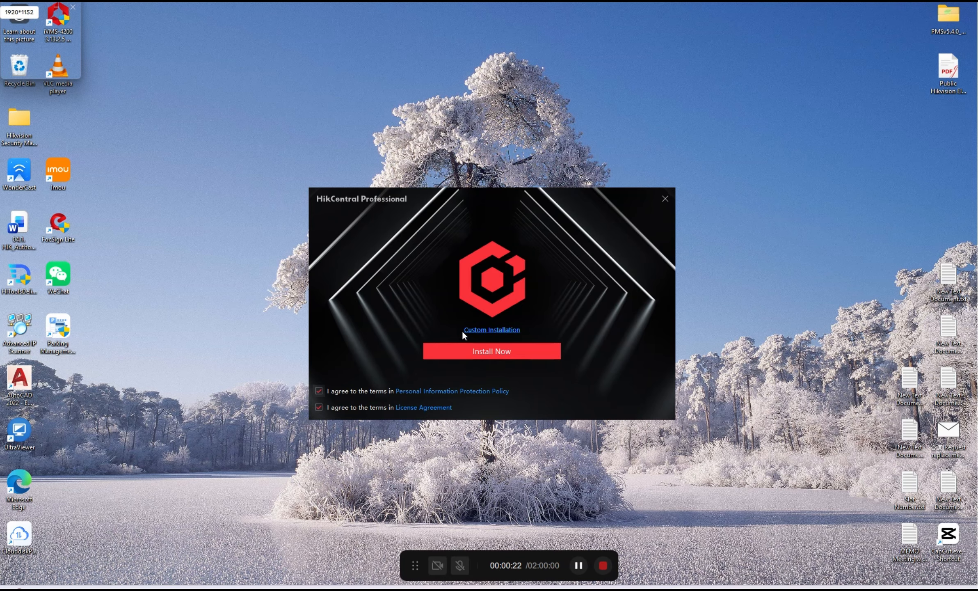
Run a custom standalone installation with System Management Service and Client, Normal mode, all content and English as server language
click(478, 330)
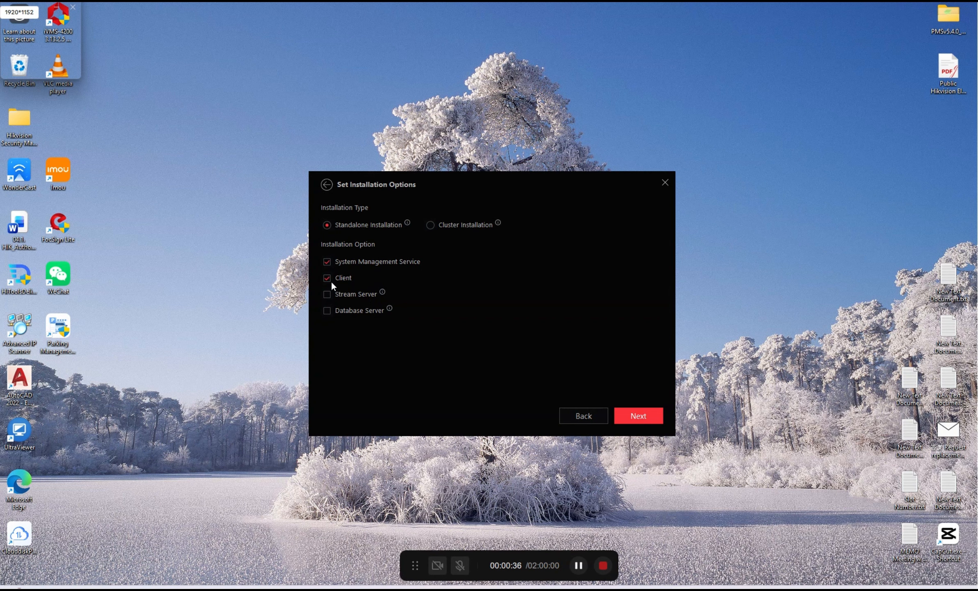
click(624, 415)
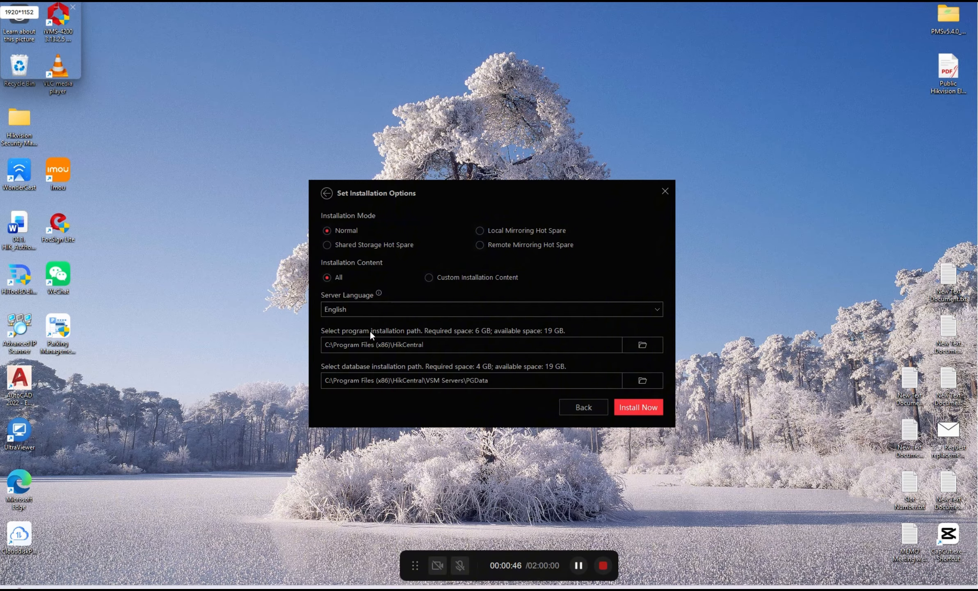
click(638, 407)
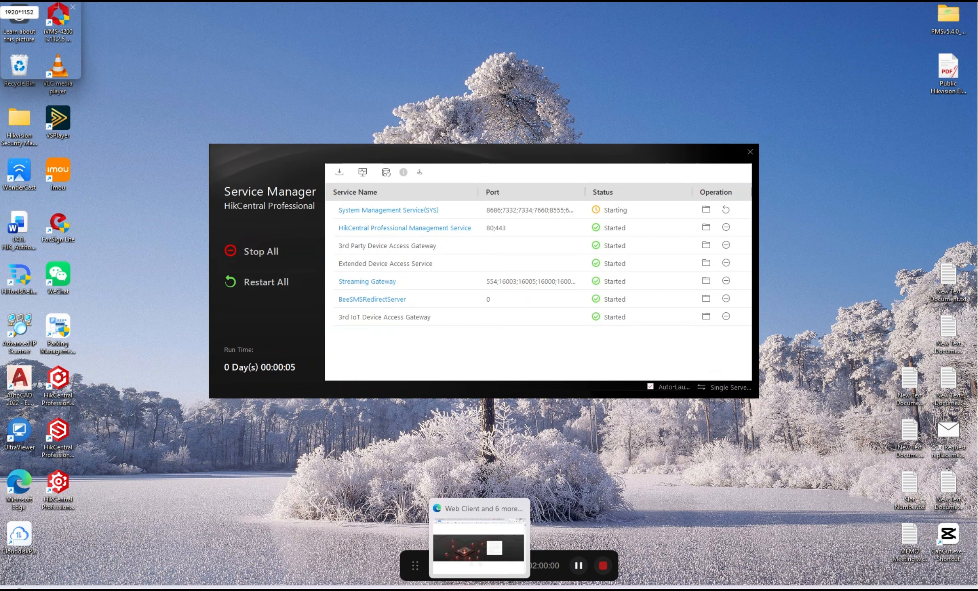
right_click(479, 589)
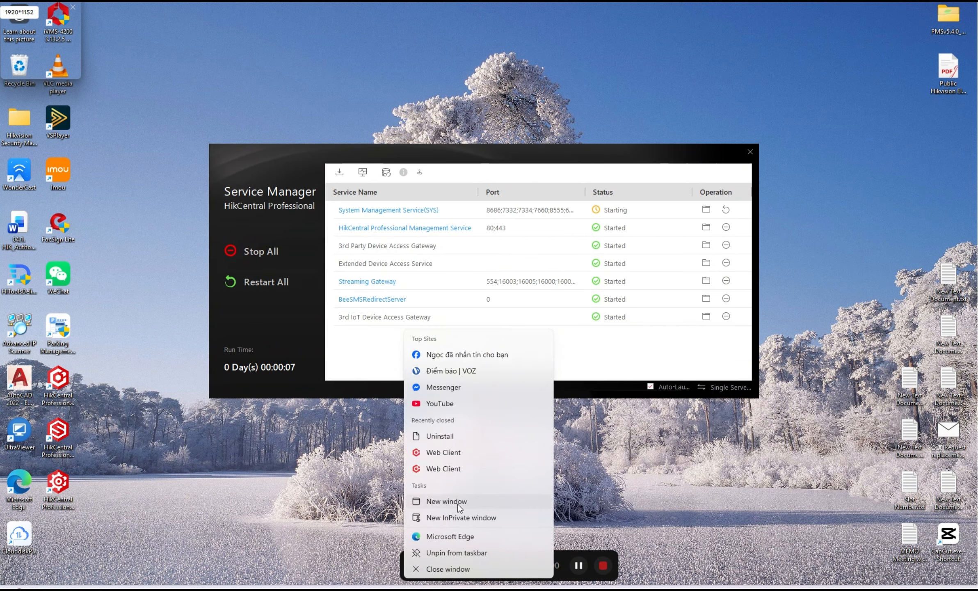
click(525, 502)
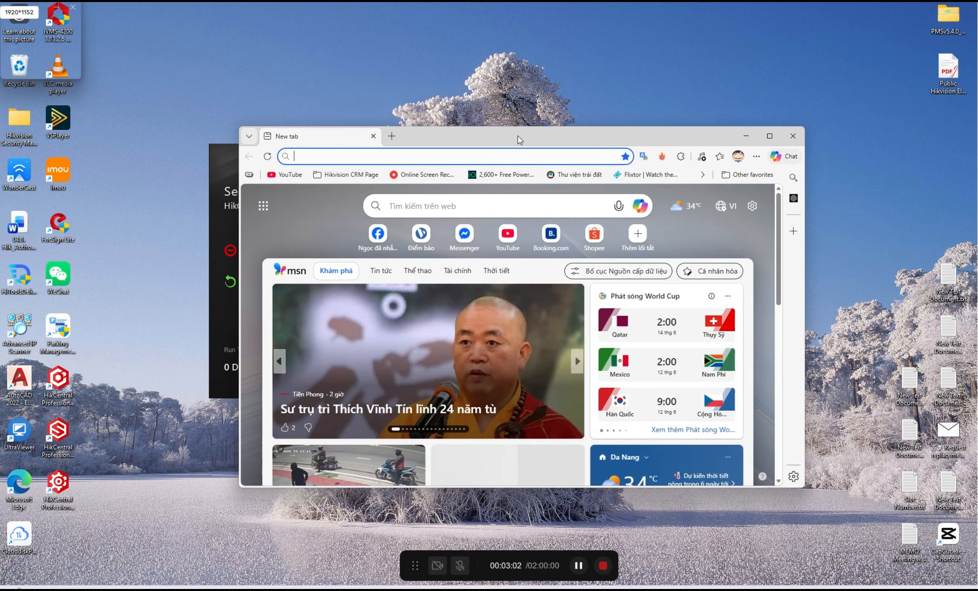
double_click(518, 135)
text(http://127.0.0.1/)
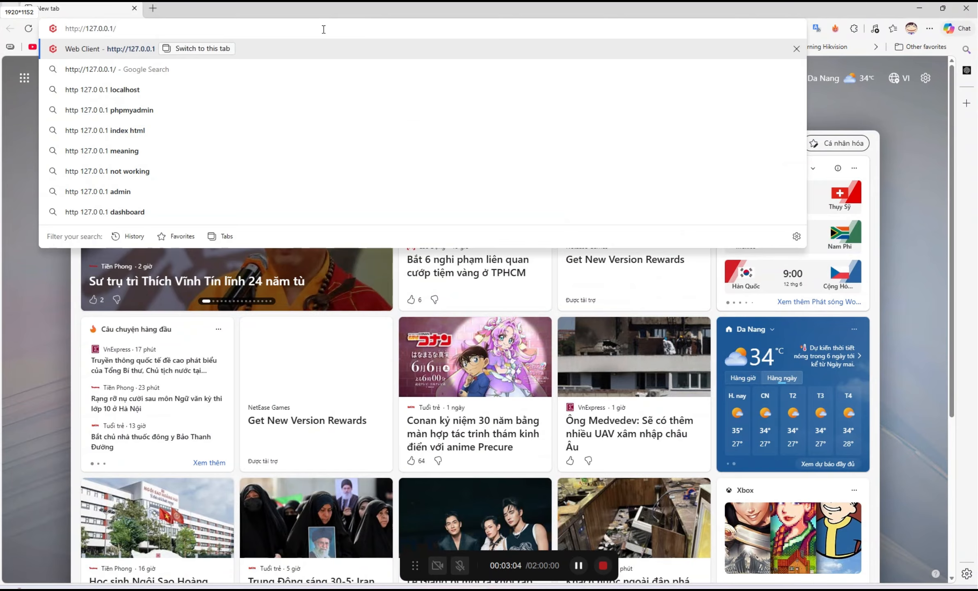
key(Return)
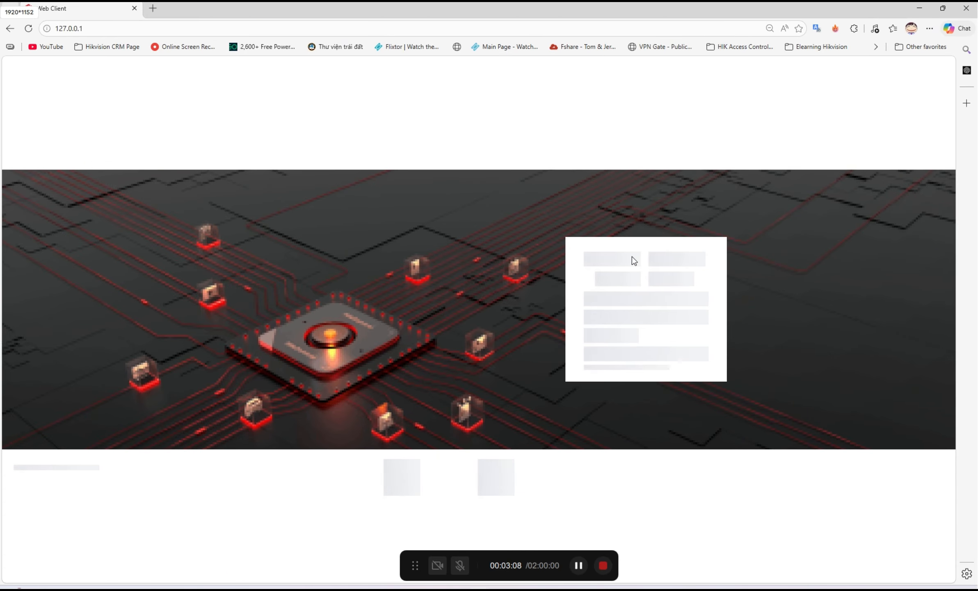
Check the status of the HikCentral services in Service Manager and return to the browser window
click(914, 8)
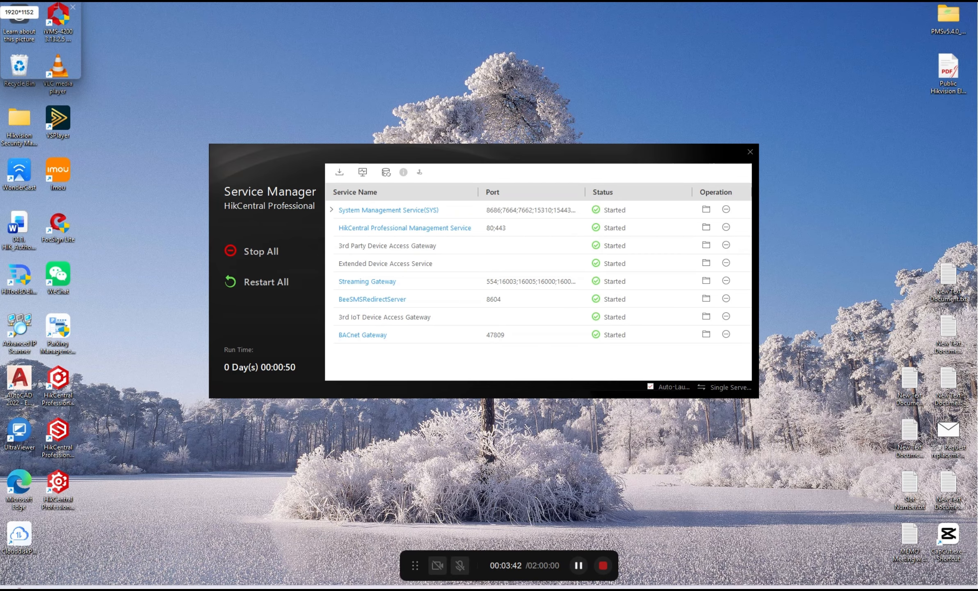
mouse_move(479, 589)
click(512, 540)
Continue past the certificate warning to 127.0.0.1 and reload the web client page
click(367, 294)
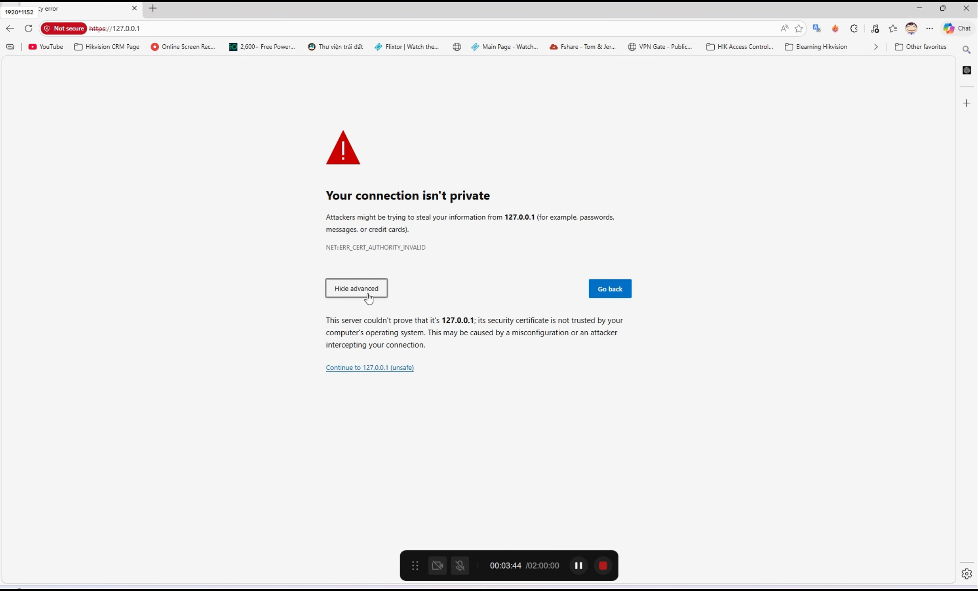
click(370, 368)
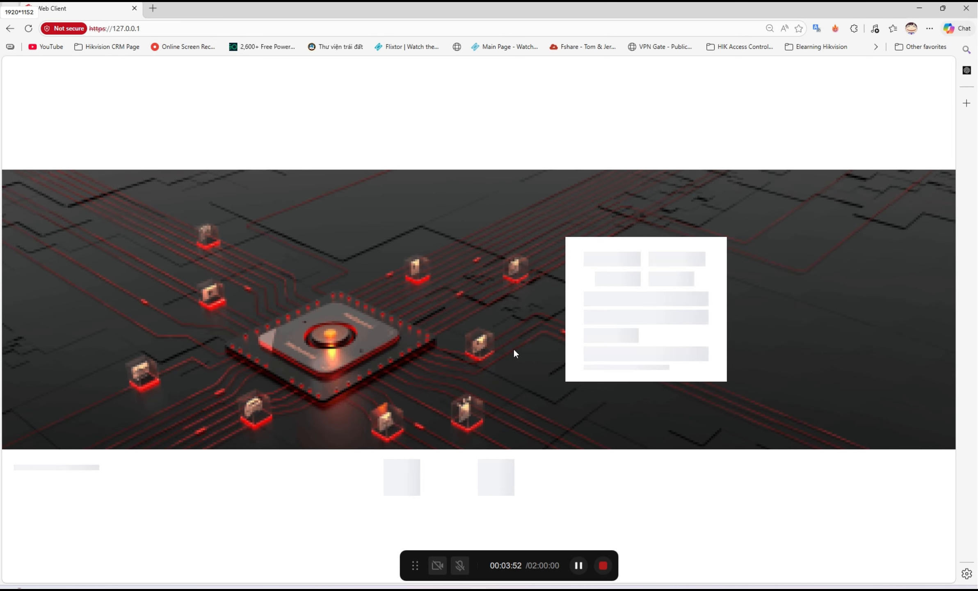
click(28, 29)
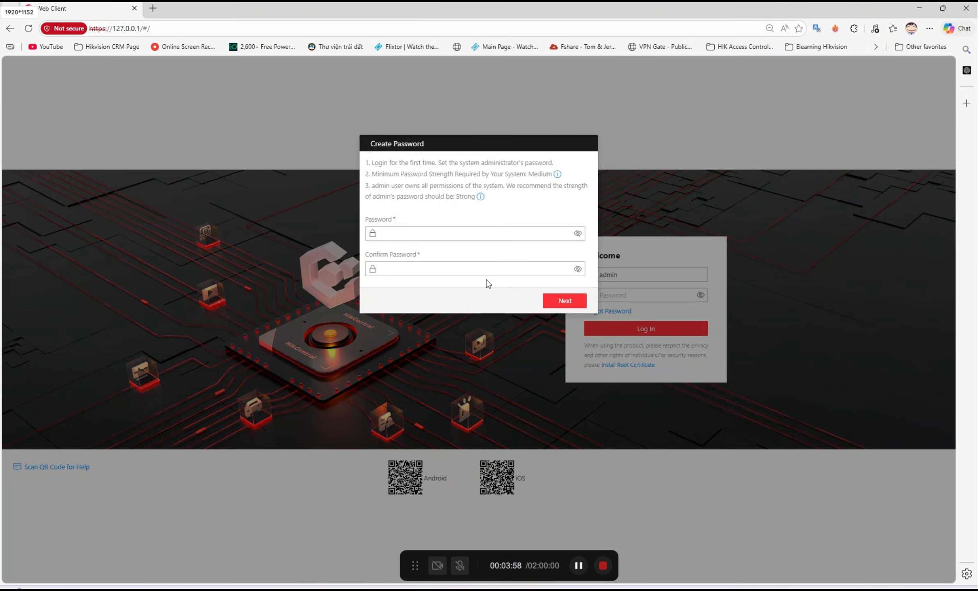
Create the system administrator's password, enter it again as confirmation and proceed to the security verification settings
click(427, 240)
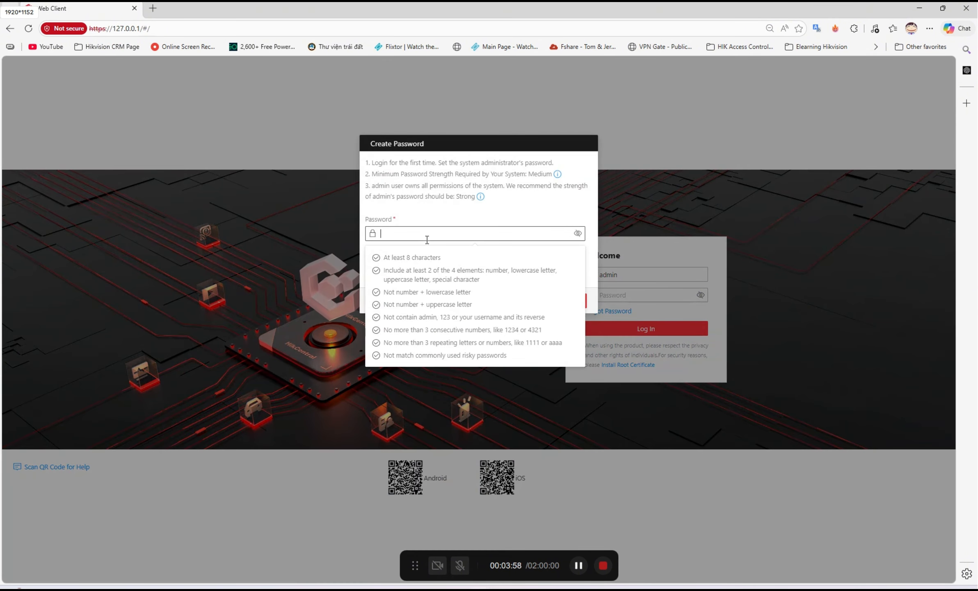
text(•••••)
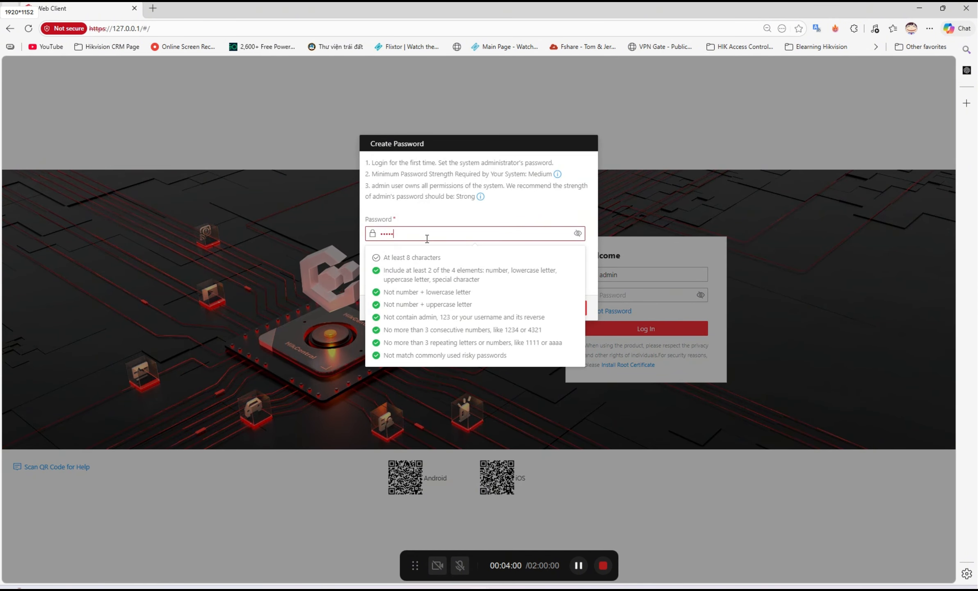
text(••••••••)
key(Tab)
text(•)
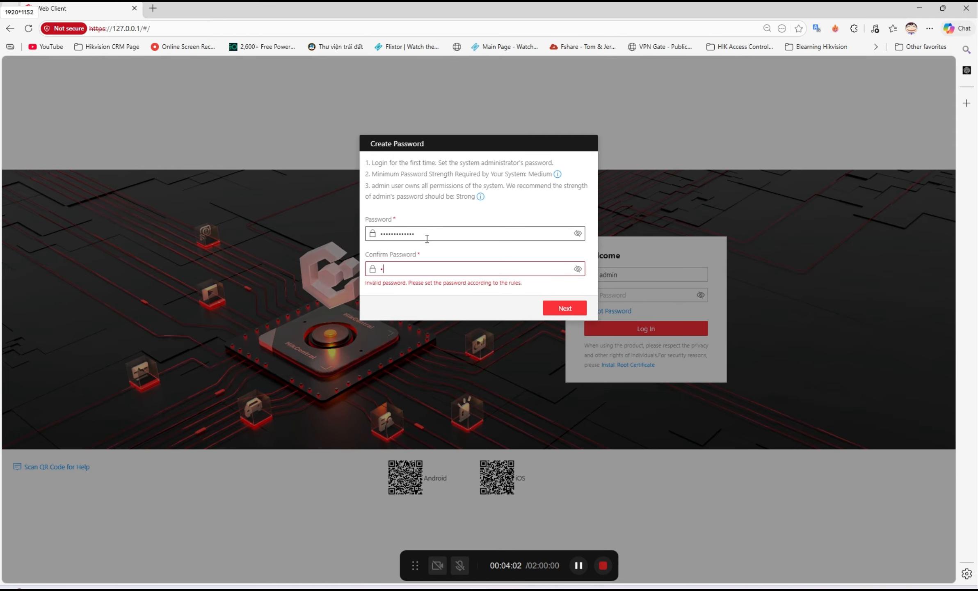
text(•••••••••••)
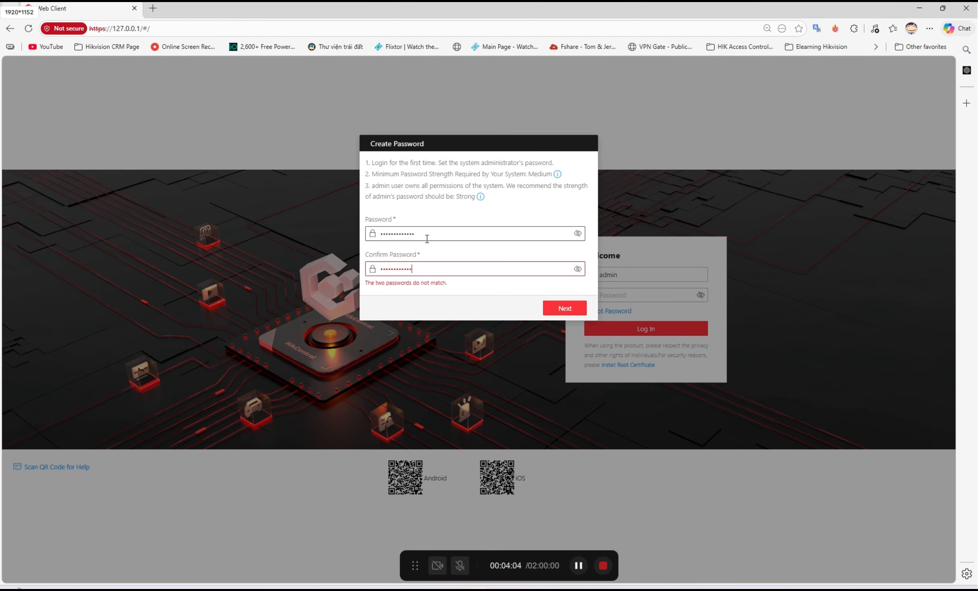
text(•)
click(565, 302)
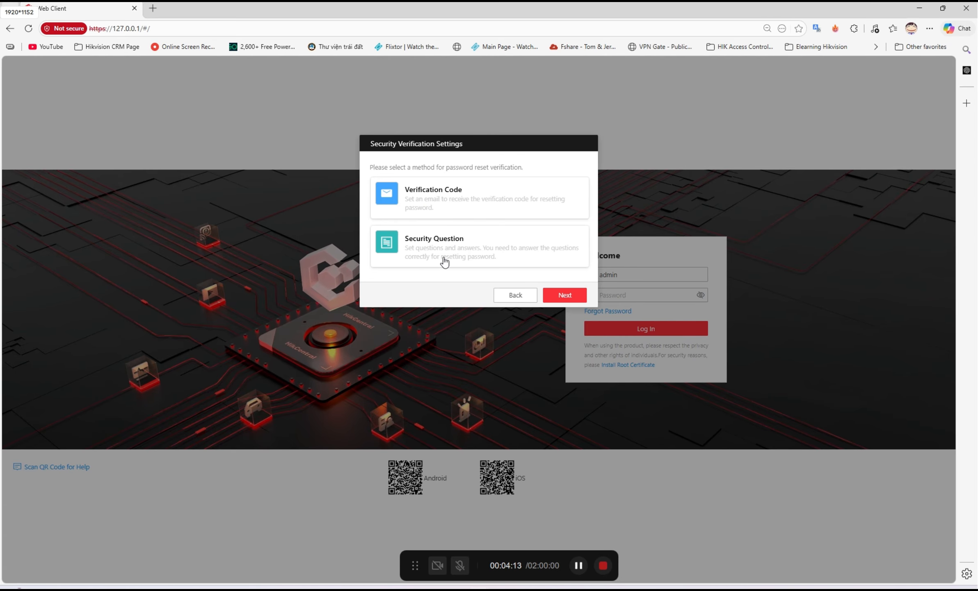
Set up password reset with the security question "In what city were you born?" and its answer, and log in as admin
click(430, 258)
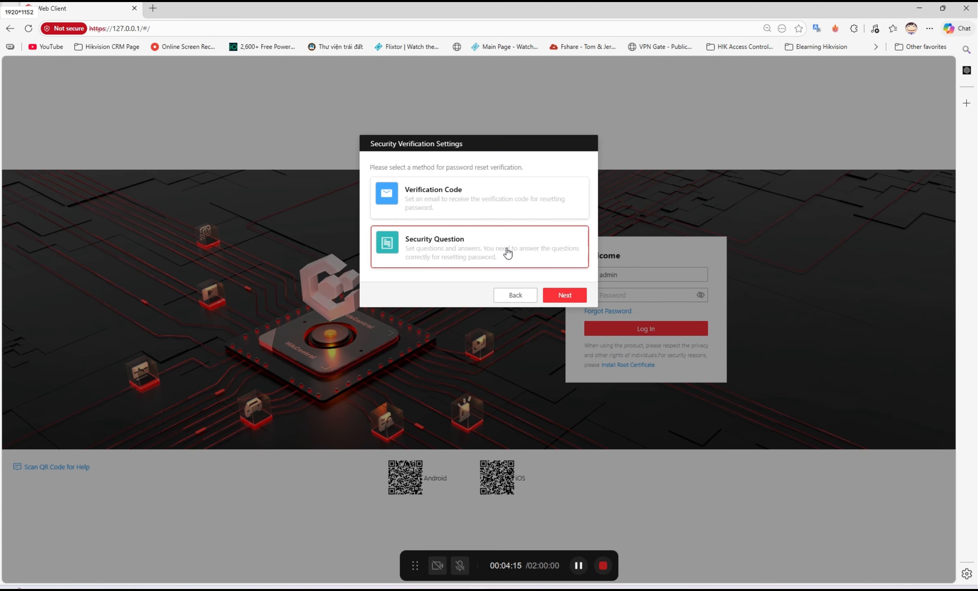
click(546, 296)
click(410, 218)
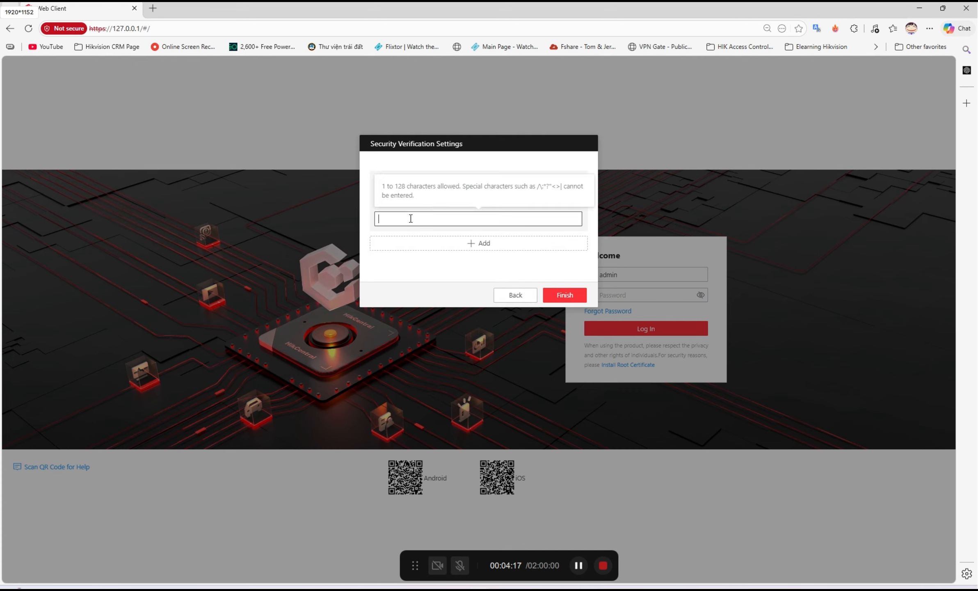
text(a)
click(425, 200)
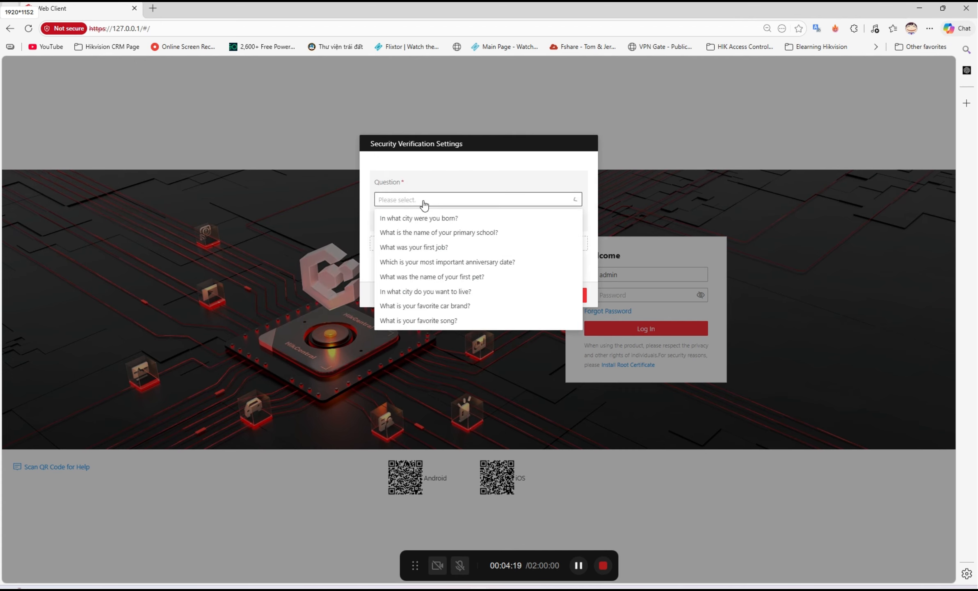
click(428, 217)
click(571, 294)
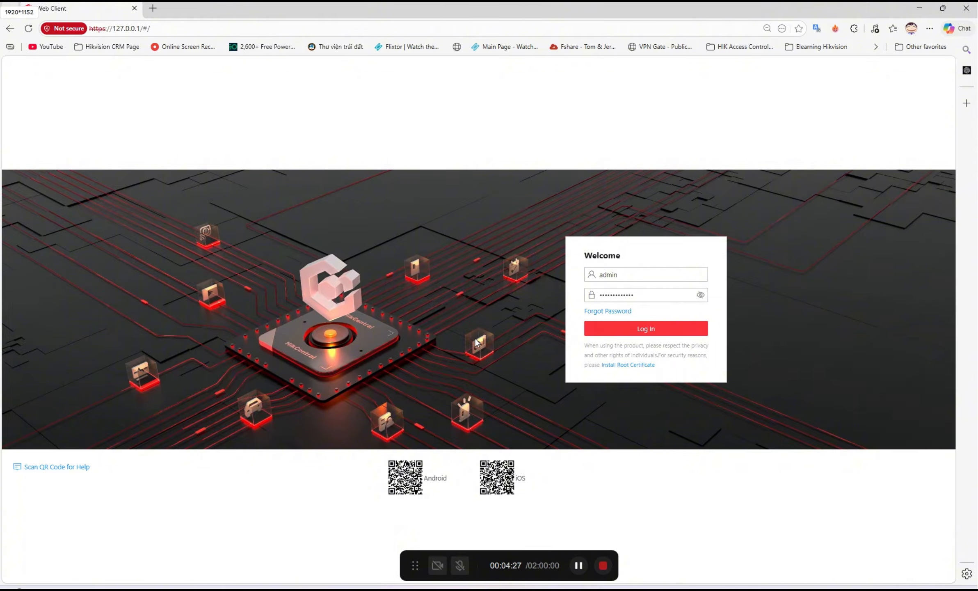
click(614, 335)
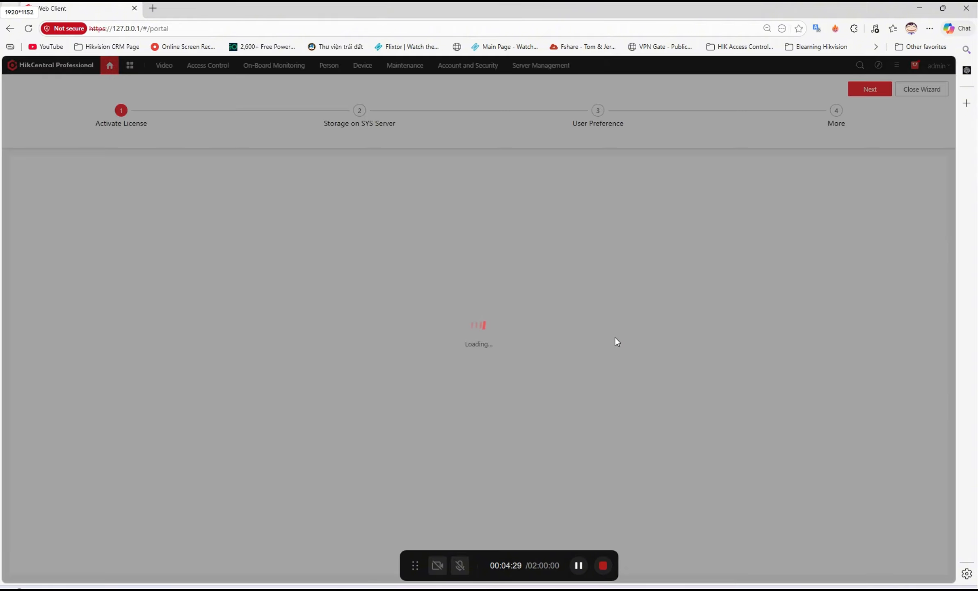